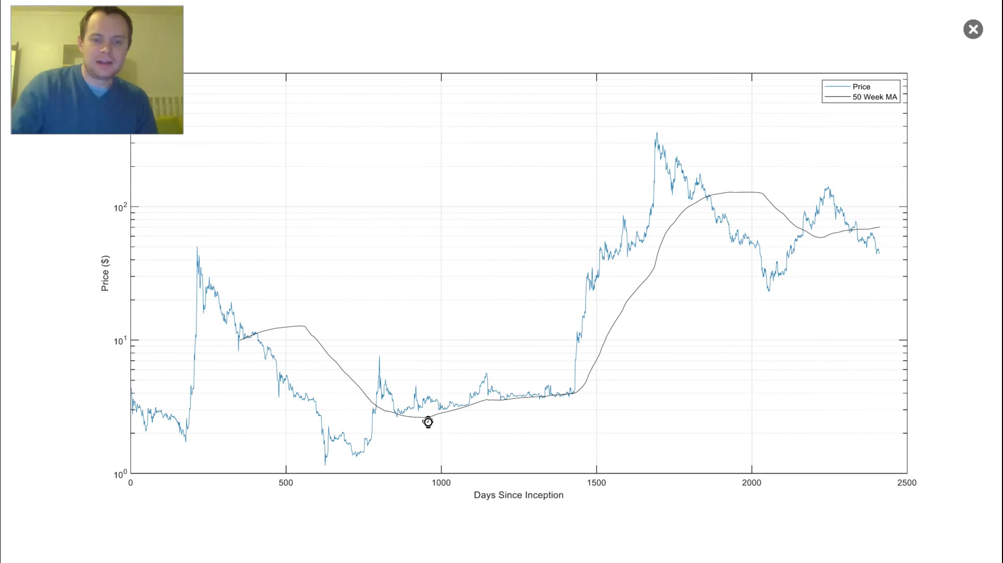
Go through the presentation charts on the 50-week moving average slope, up to the LTC, BTC and ETH comparison by year
click(427, 421)
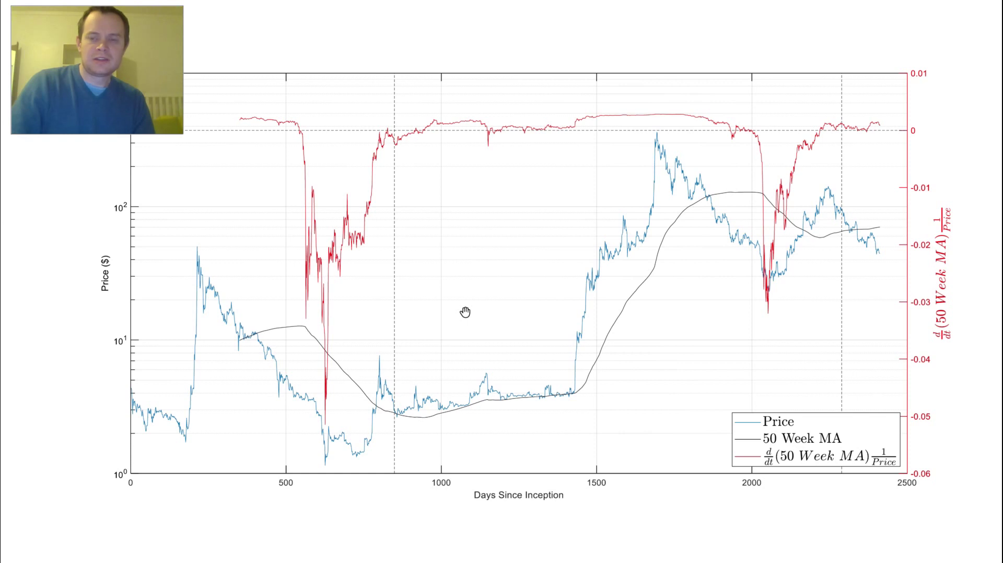
key(Right)
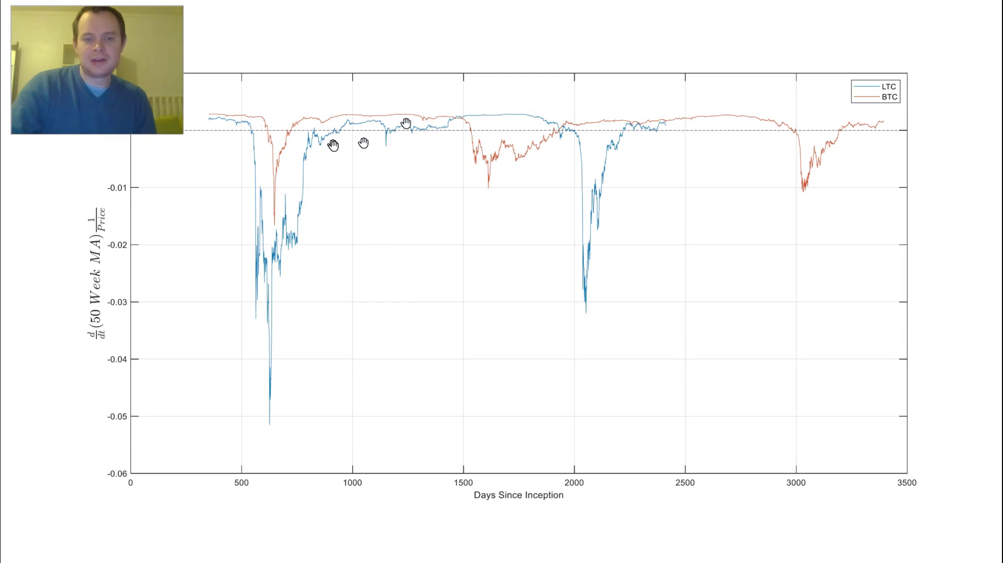
key(alt+Tab)
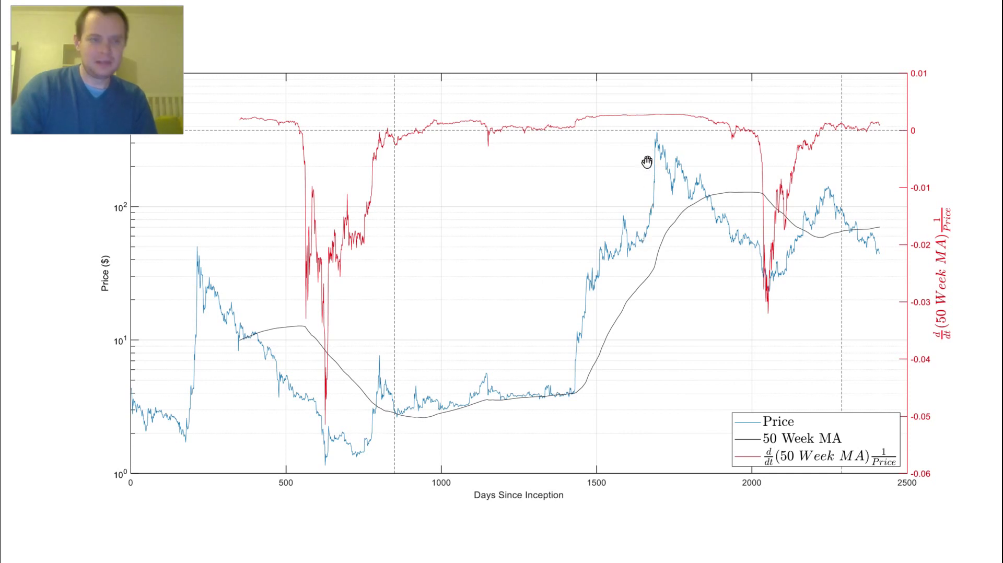
key(alt+Tab)
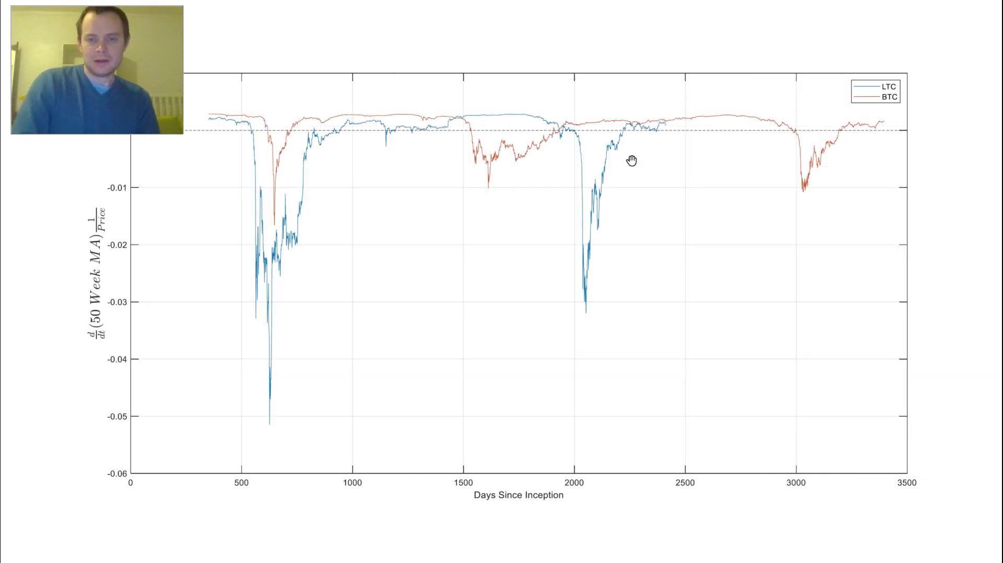
key(alt+Tab)
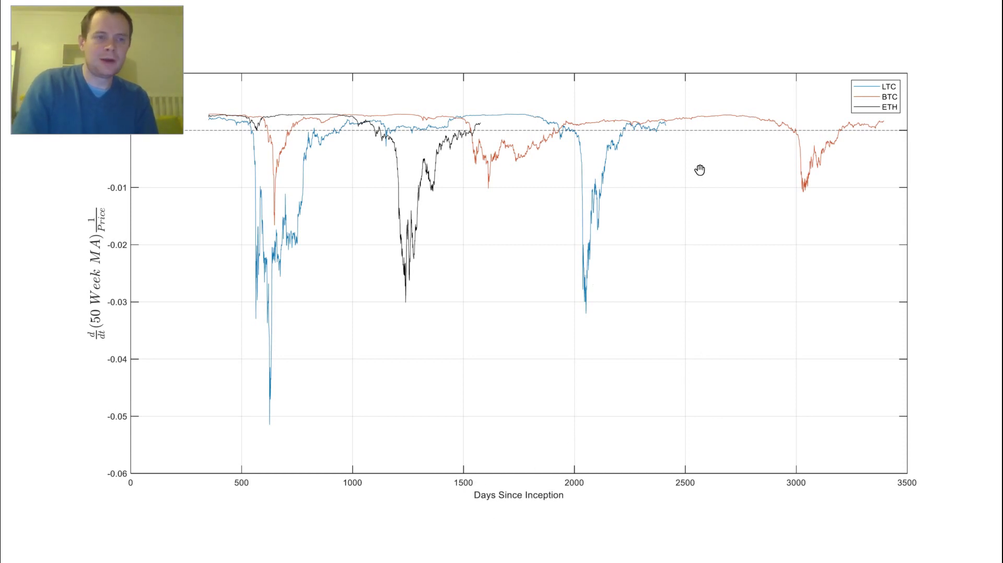
key(alt+Tab)
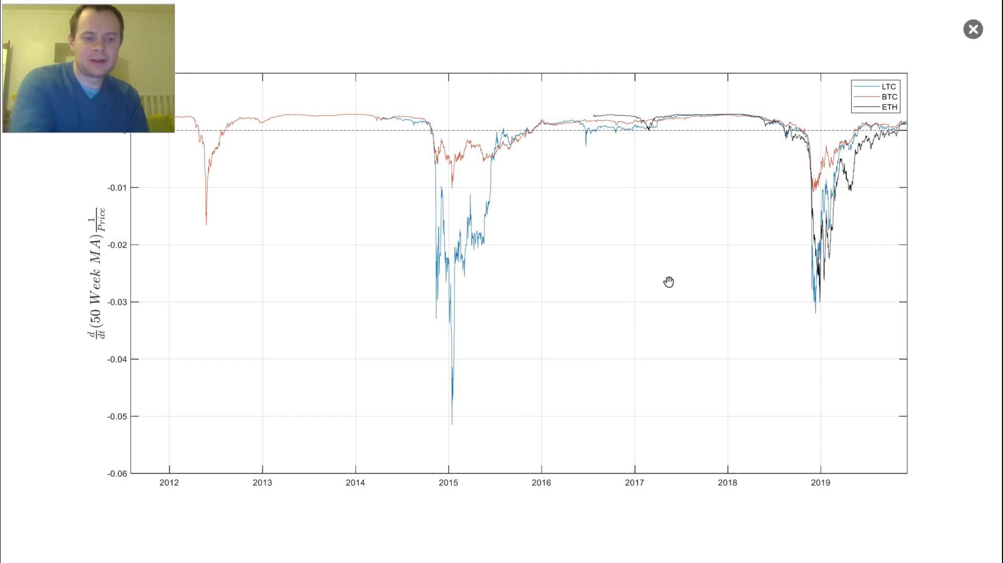
Exit the full-screen presentation and switch to the Litecoin/Dollar chart in Chrome
key(Escape)
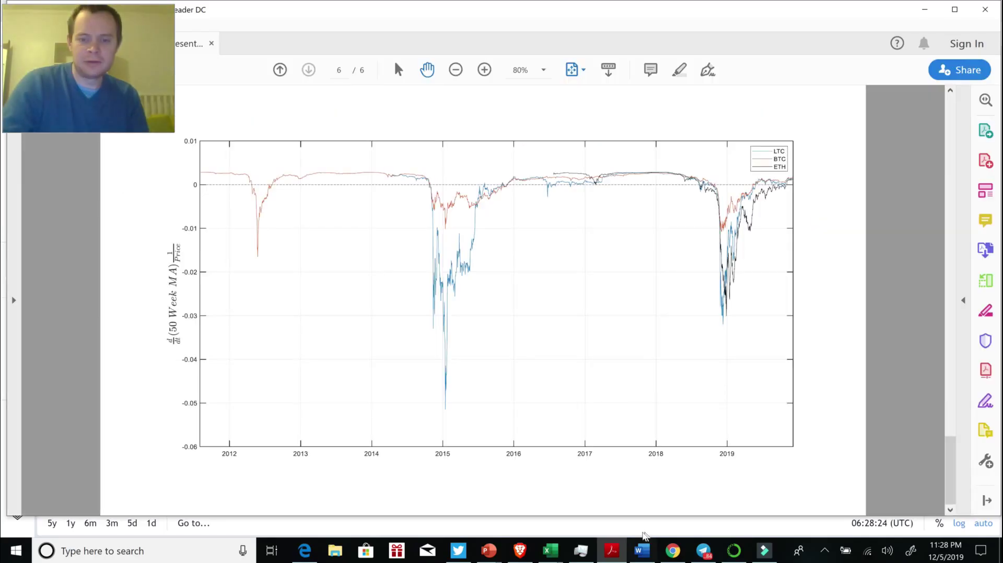
mouse_move(671, 555)
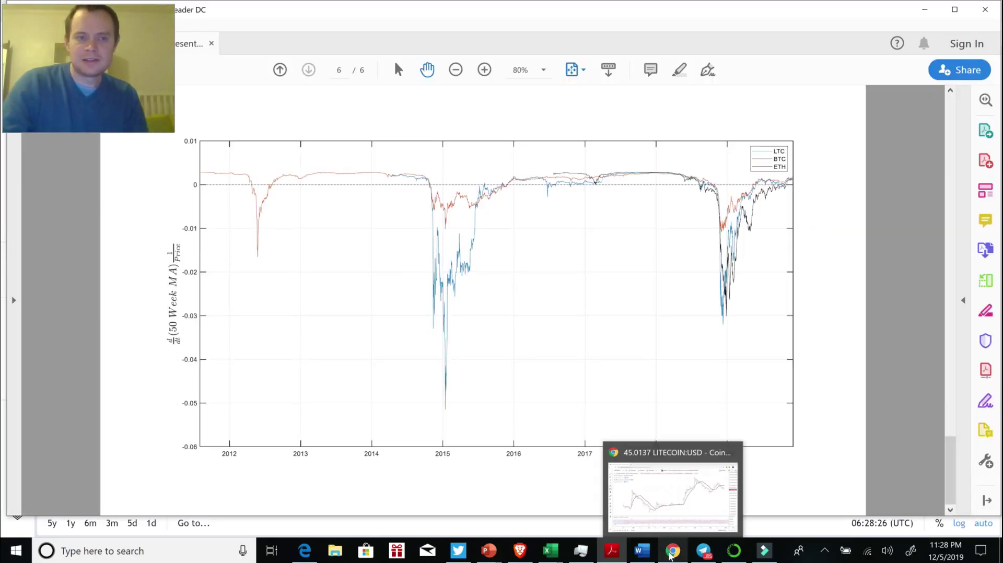
click(677, 502)
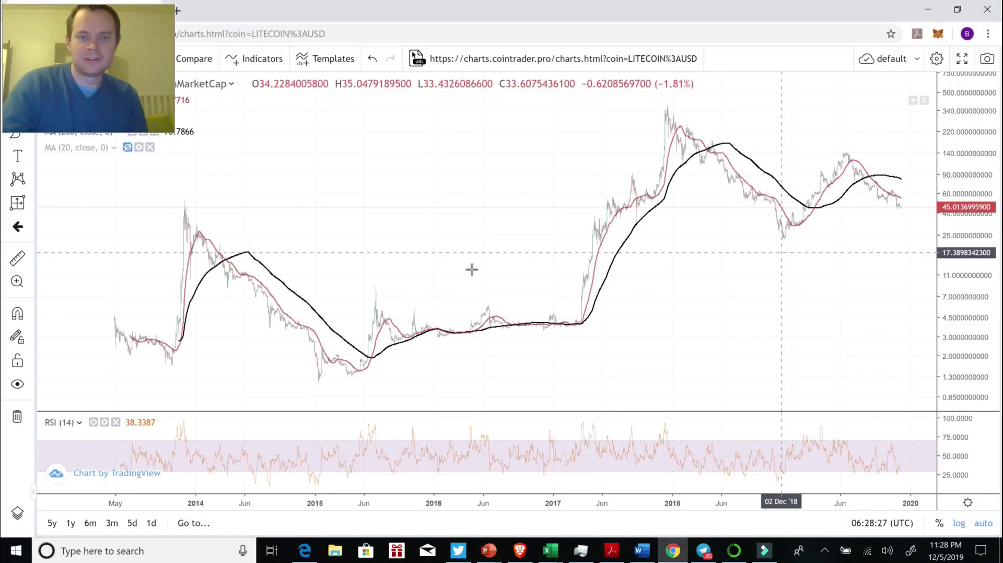
drag(467, 248, 437, 251)
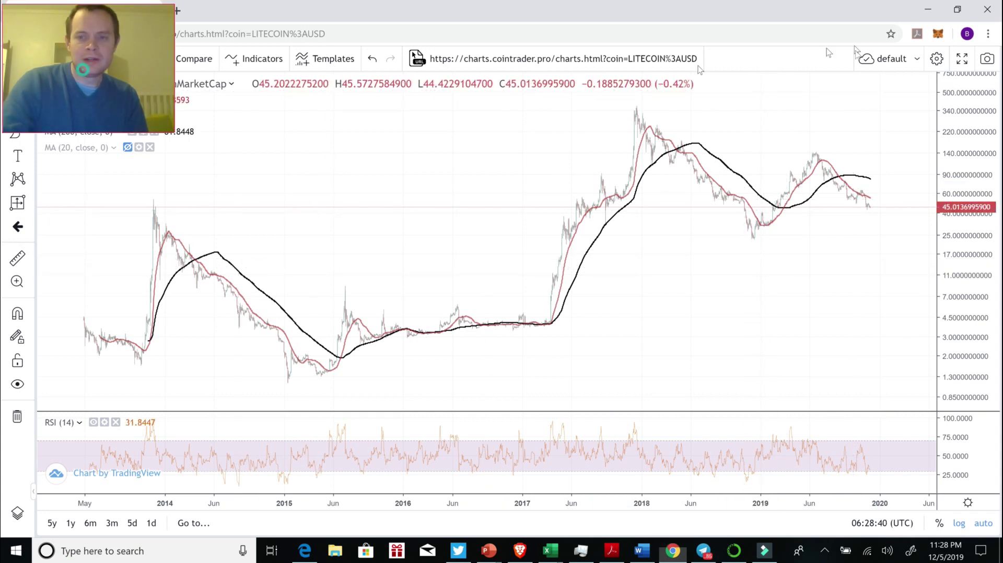
drag(907, 73, 907, 73)
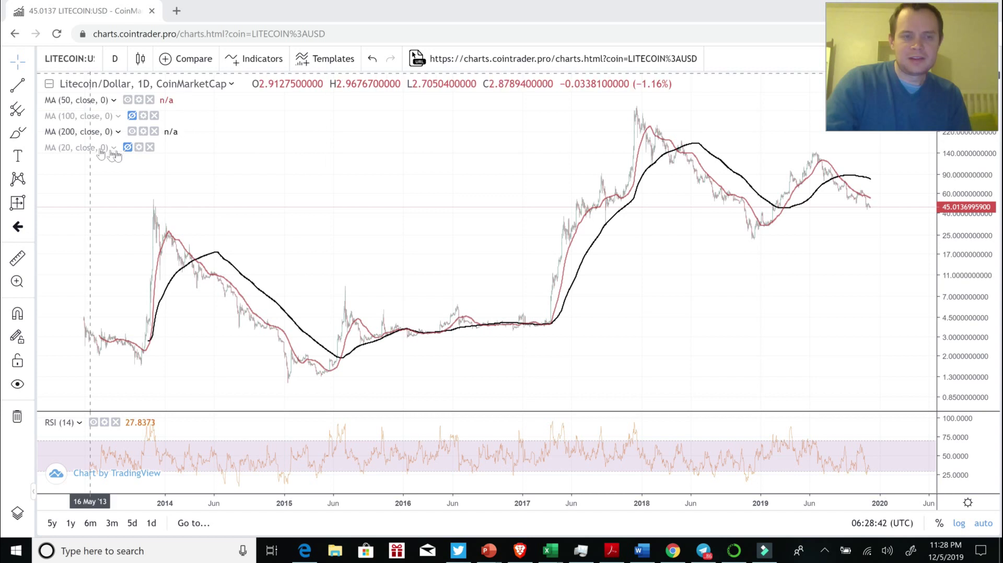
Set the Litecoin/Dollar chart to the 1-week interval and fit the full price history from 2013 to 2019
click(111, 55)
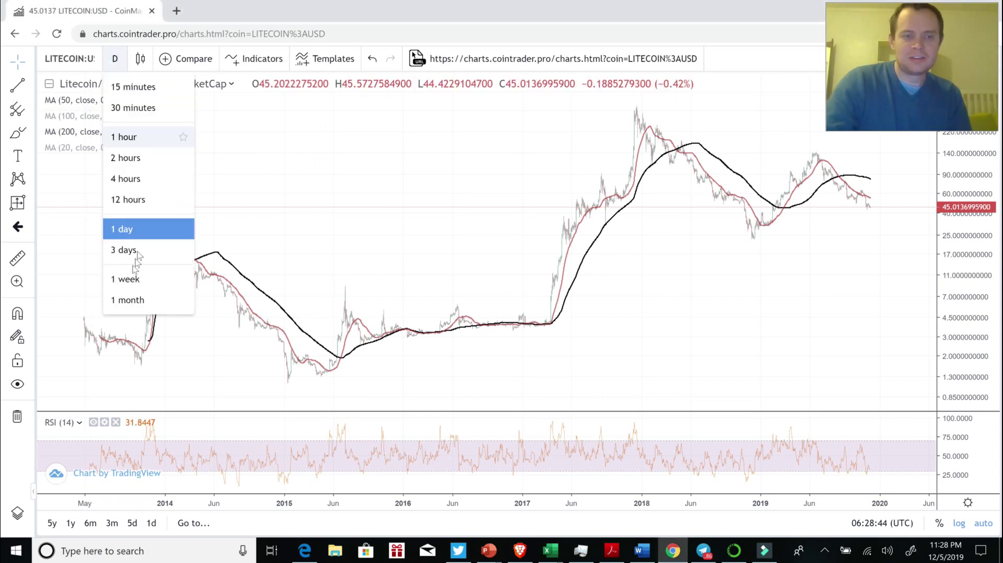
click(126, 279)
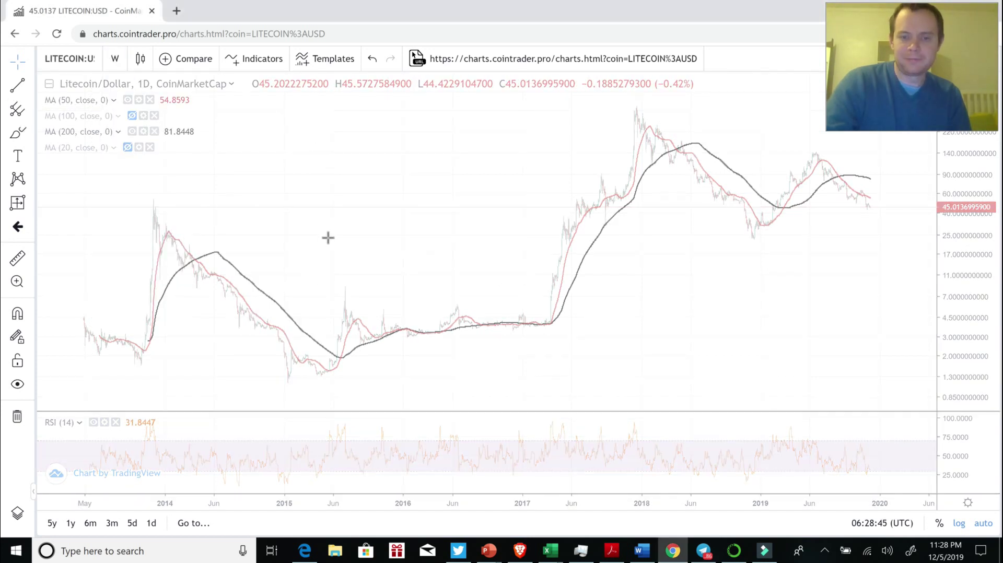
scroll(686, 298, up, 5)
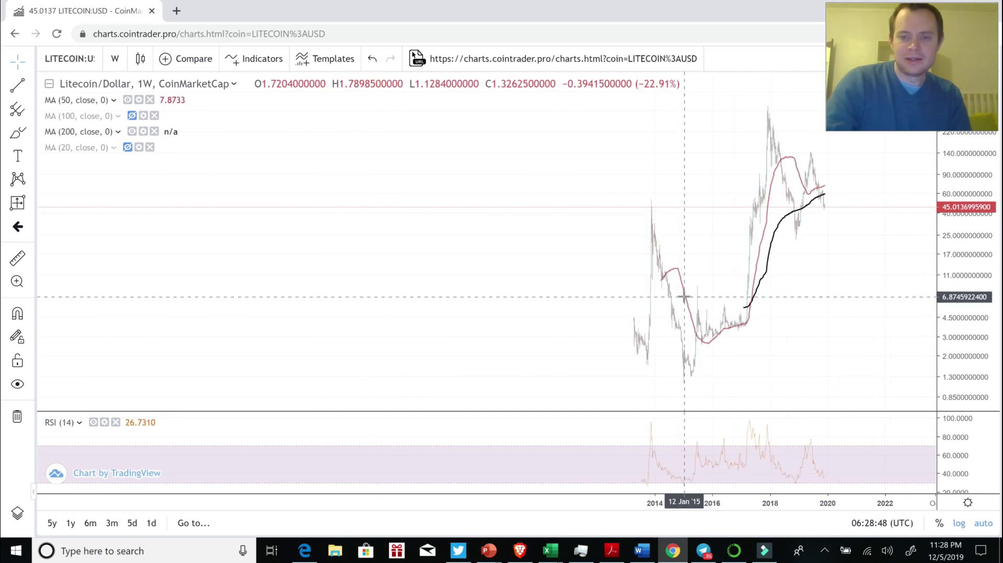
scroll(651, 298, up, 6)
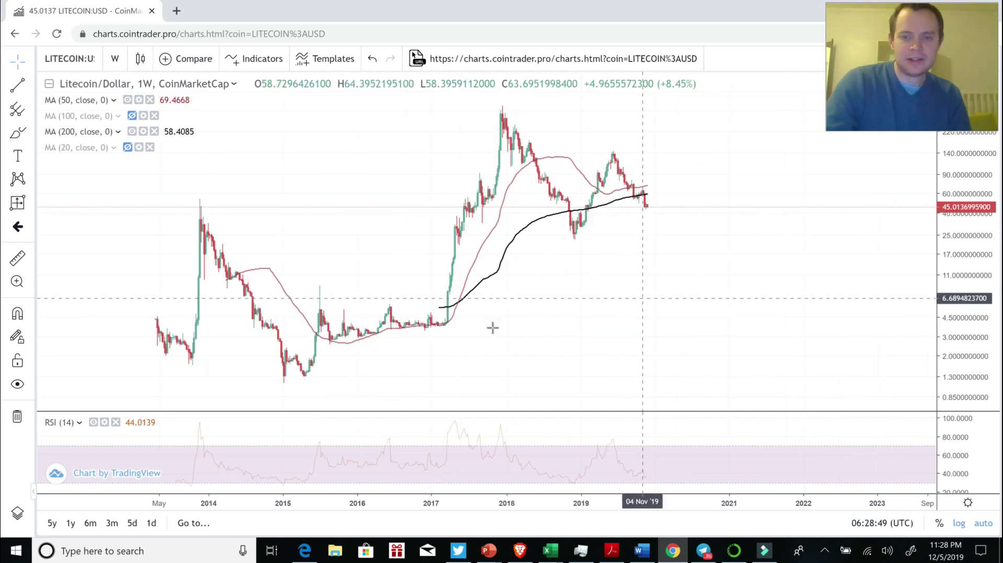
scroll(638, 340, left, 5)
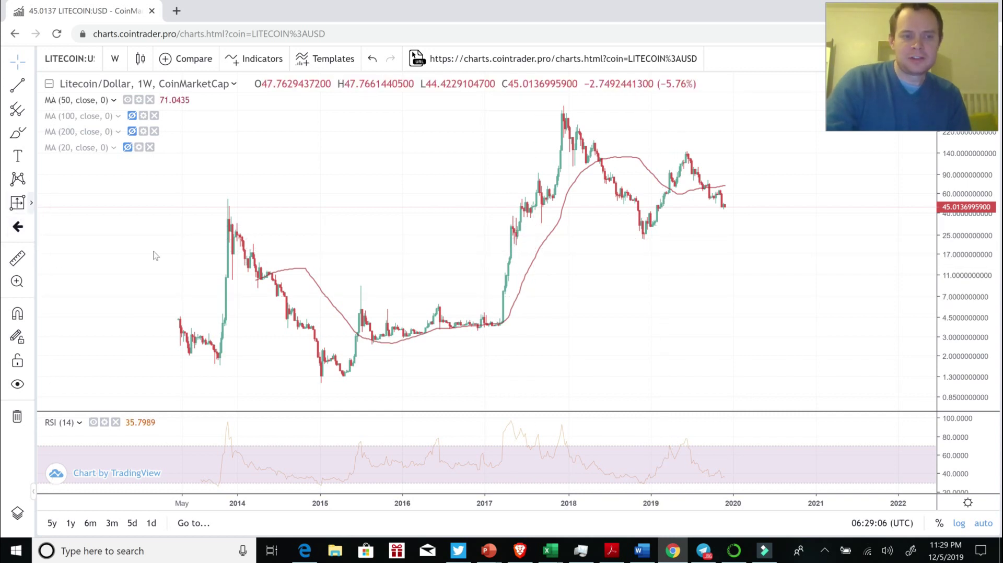
Mark date and price ranges for the 2015 rally from the April low to the July peak and the drop to 31 August
click(32, 203)
click(89, 334)
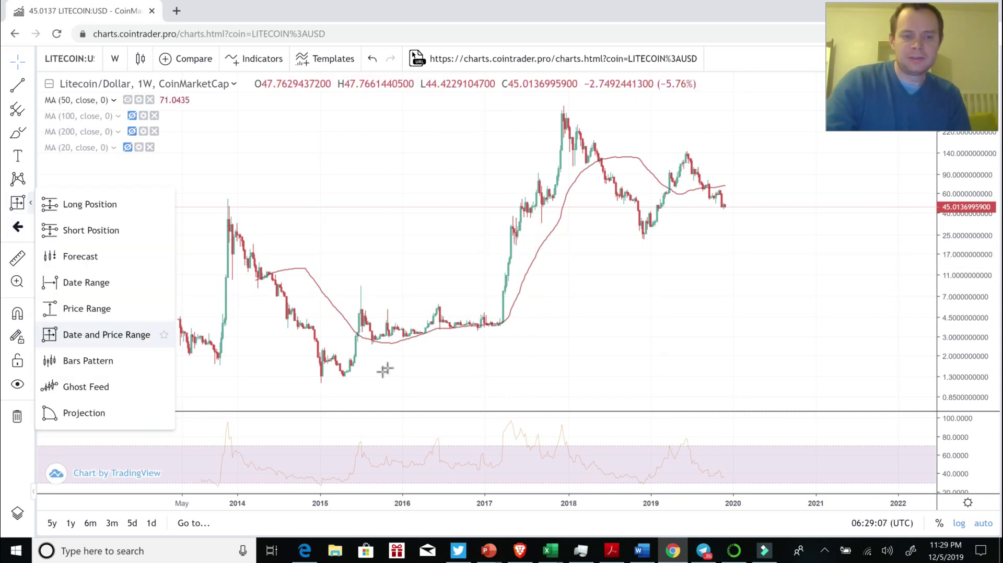
click(344, 373)
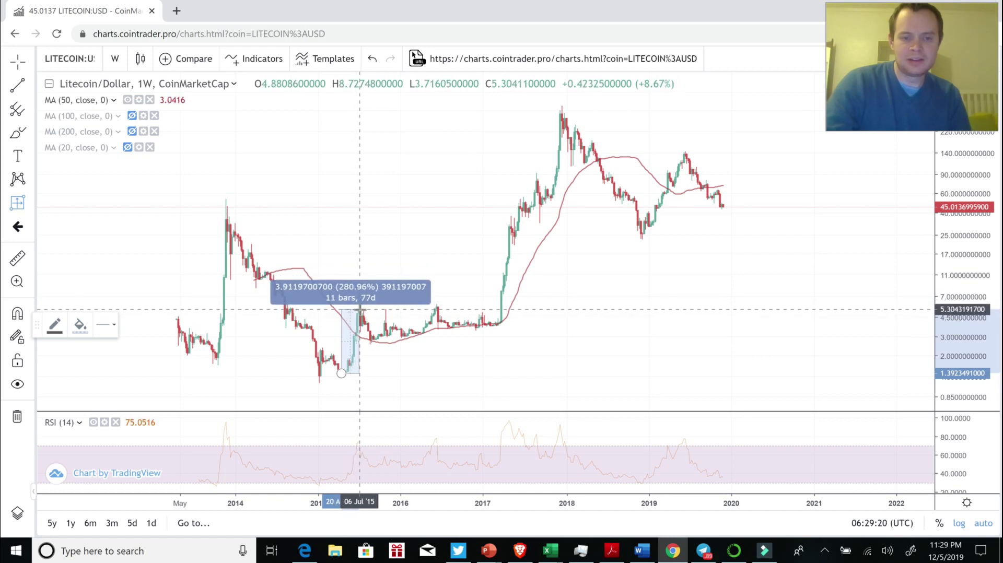
click(359, 309)
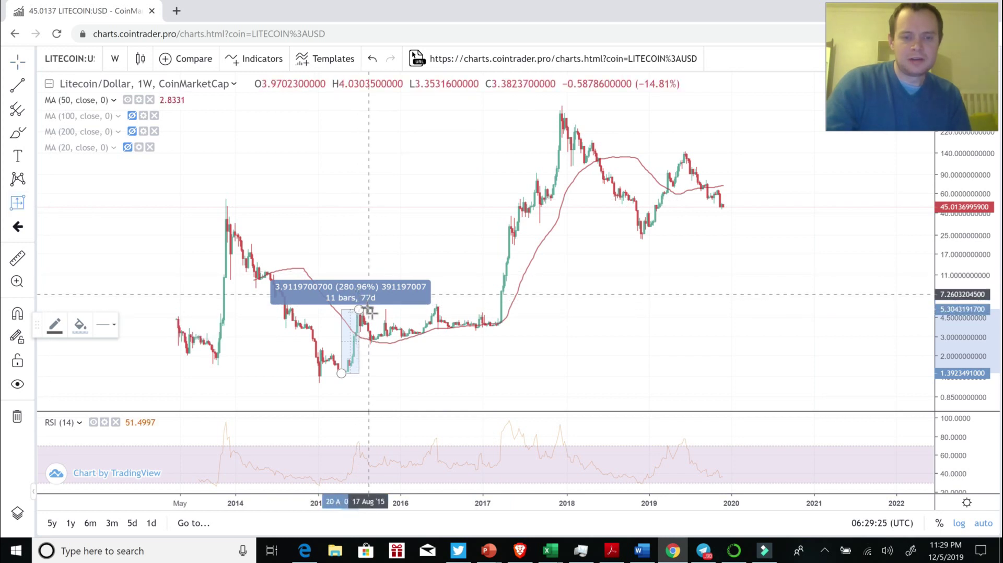
click(359, 309)
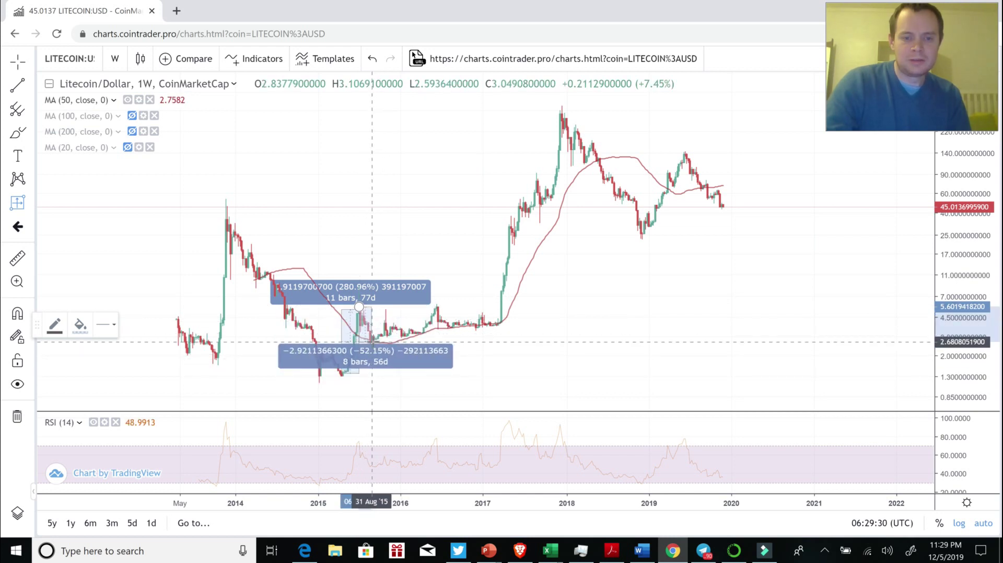
click(372, 342)
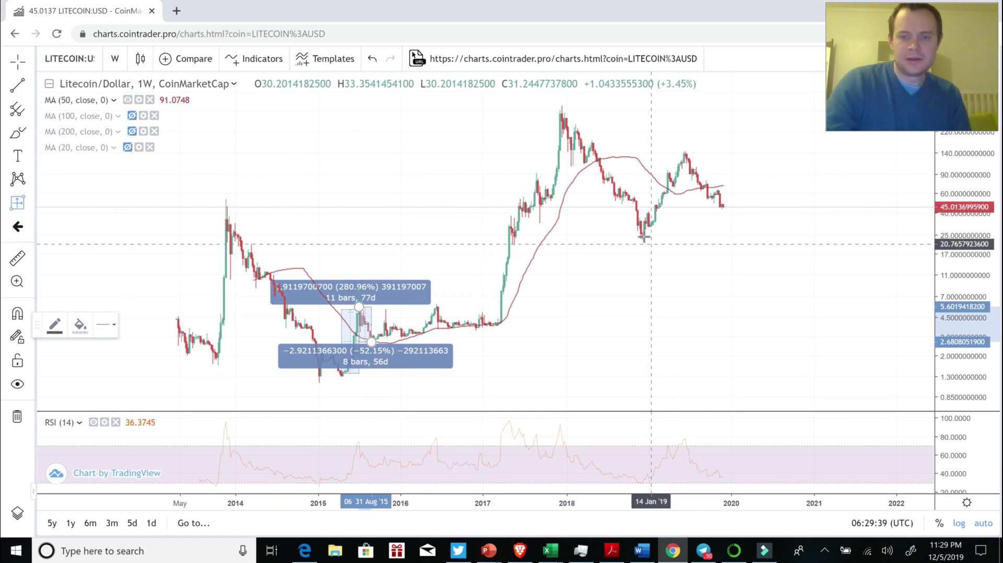
Mark date and price ranges from the December 2018 low to the June 2019 peak, and from that peak to 25 November 2019
click(643, 236)
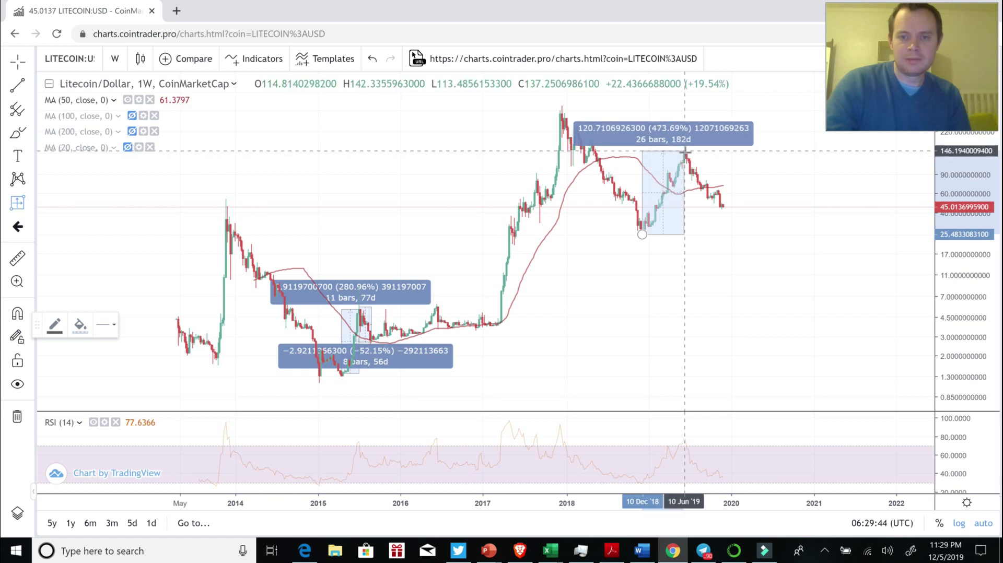
click(686, 151)
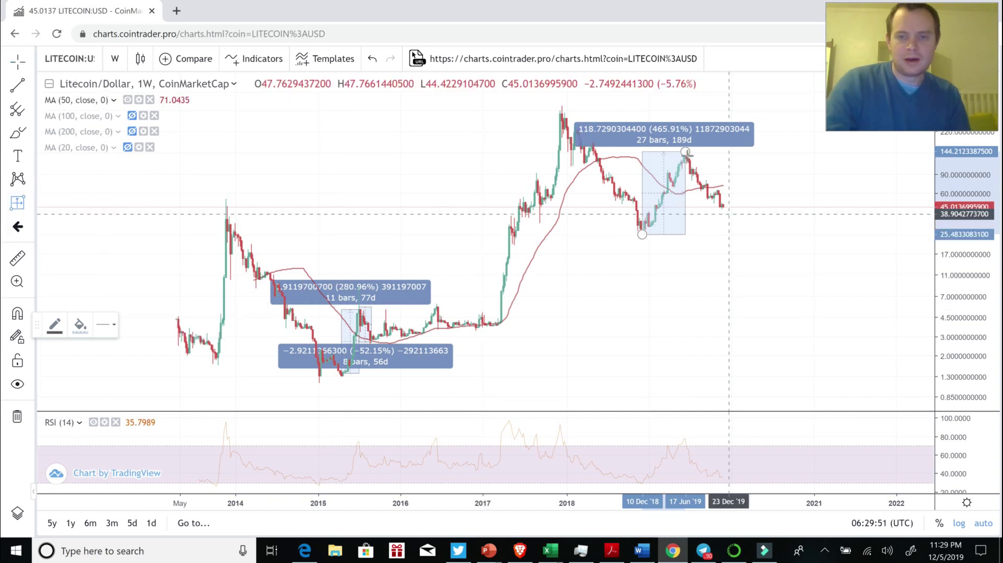
drag(685, 153, 723, 208)
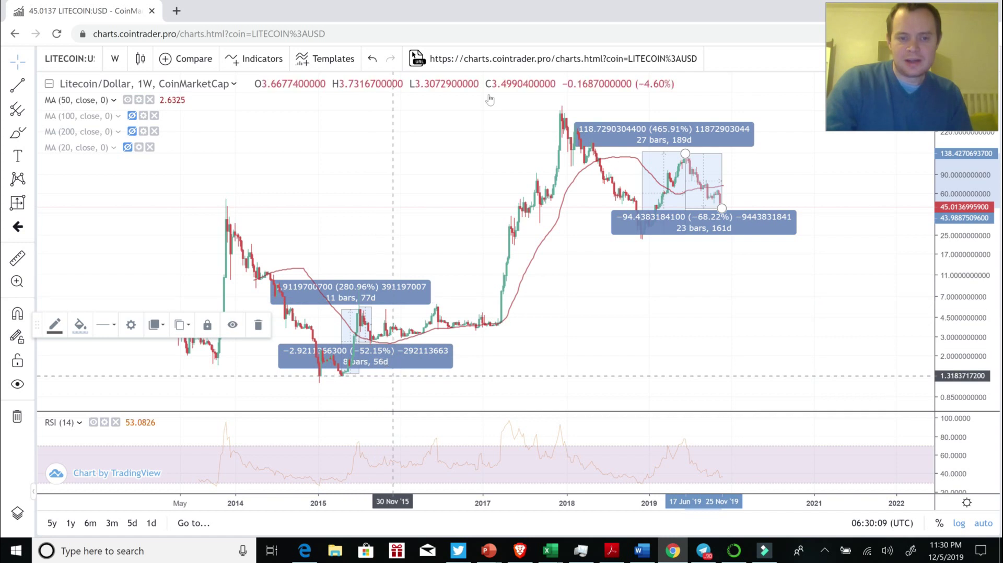
Search for wolfram alpha in a new browser tab and open the WolframAlpha website
click(176, 11)
text(wolfram)
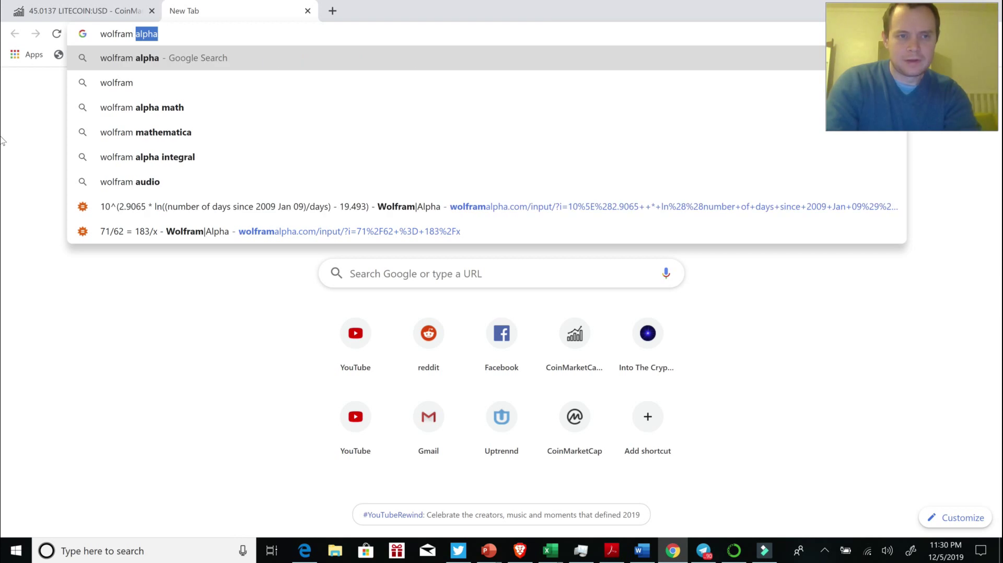
key(Return)
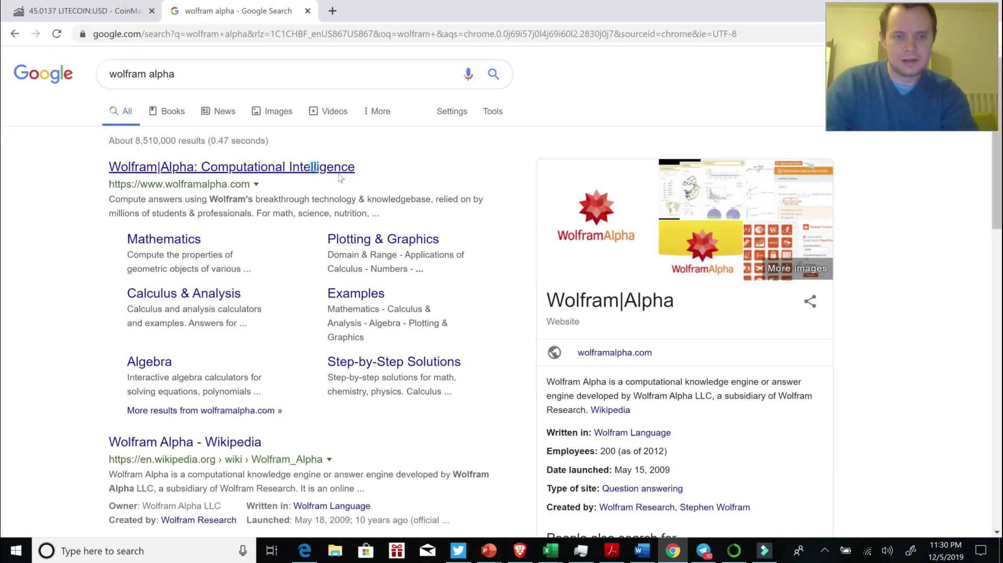
click(358, 171)
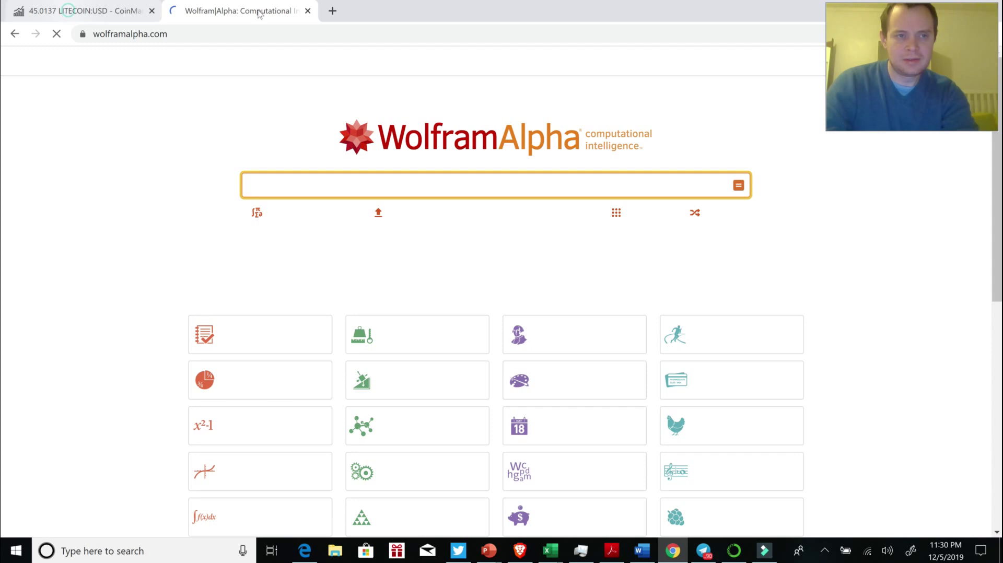
Compute the proportion 77/56 = 189/x in WolframAlpha, using the day counts from the Litecoin chart's marked ranges
click(70, 15)
click(260, 13)
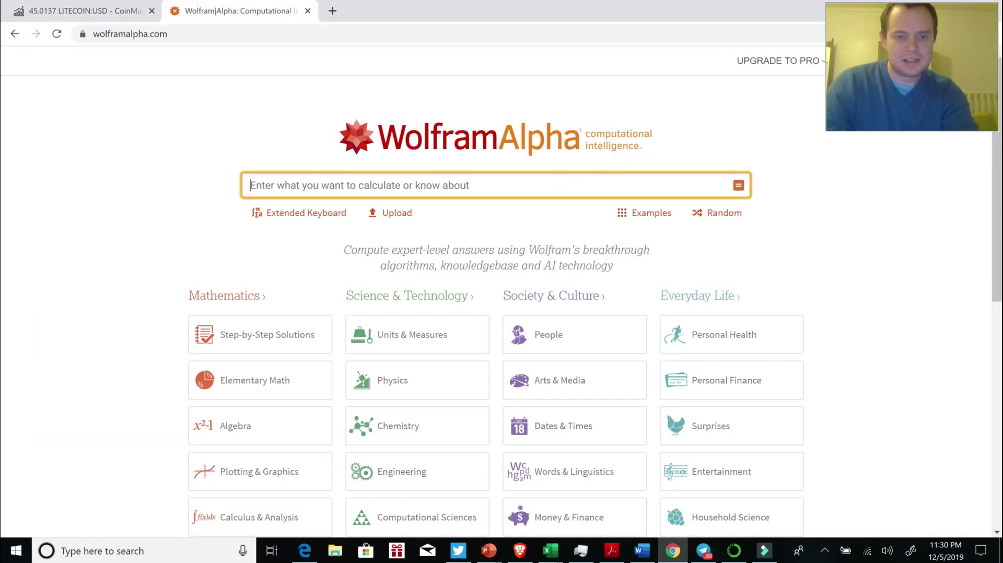
text(77/56 =)
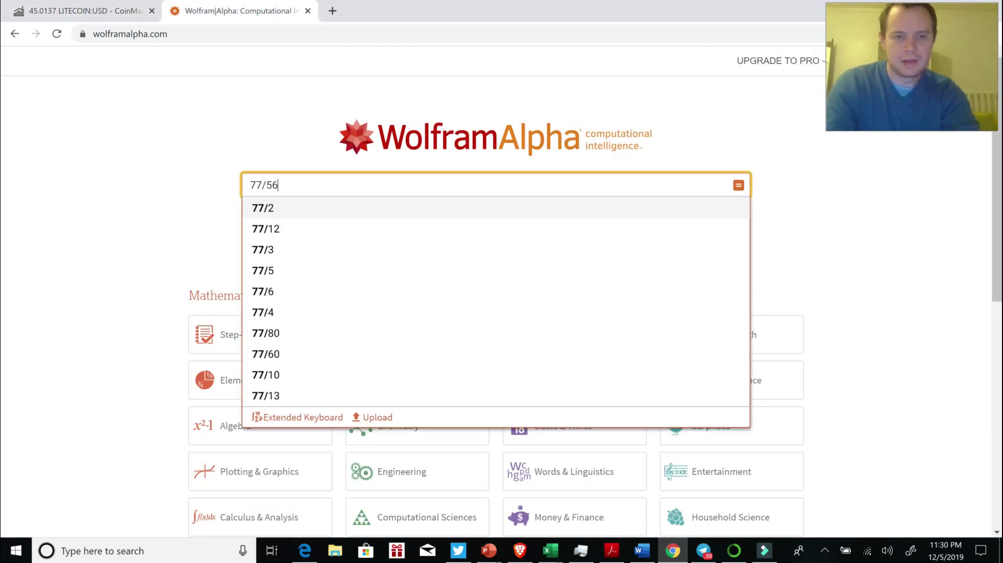
click(73, 15)
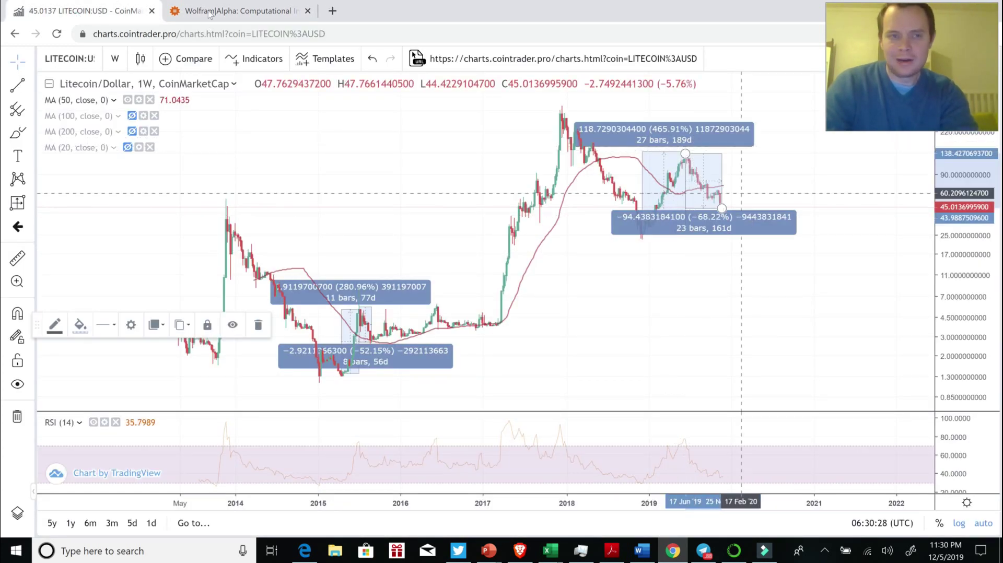
key(ctrl+Tab)
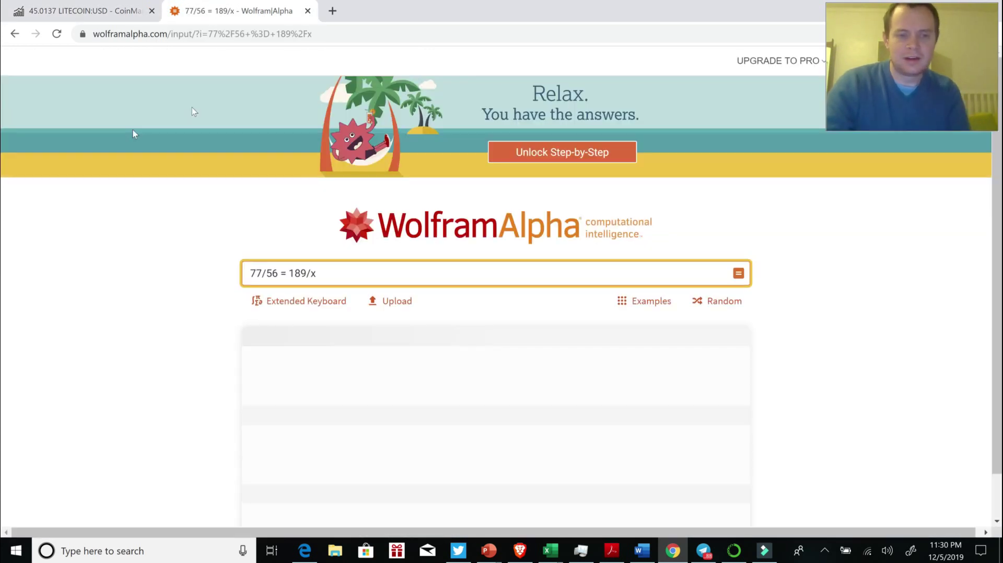
Show the approximate form of the solution for x, and return to the Litecoin chart
scroll(315, 293, down, 2)
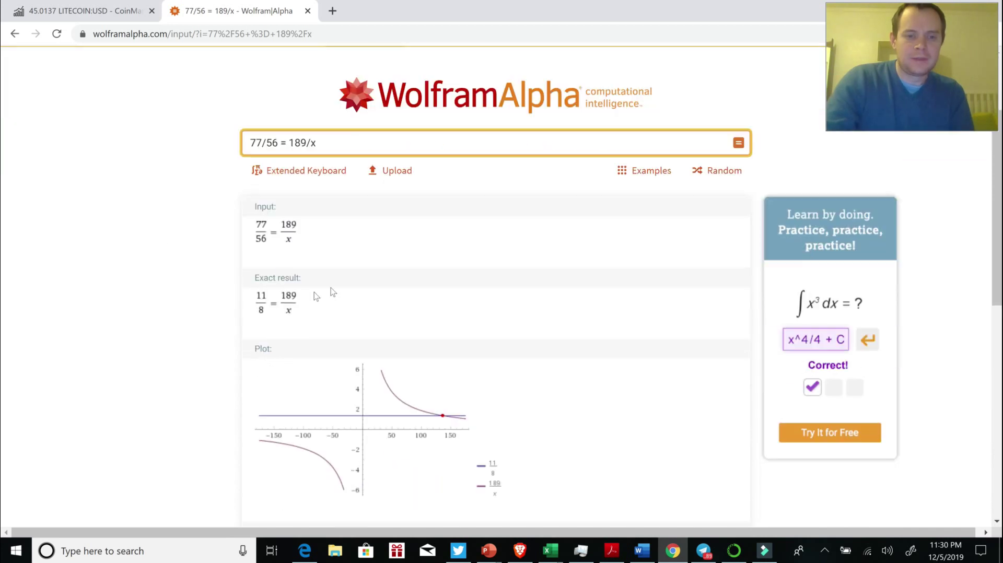
scroll(333, 290, down, 5)
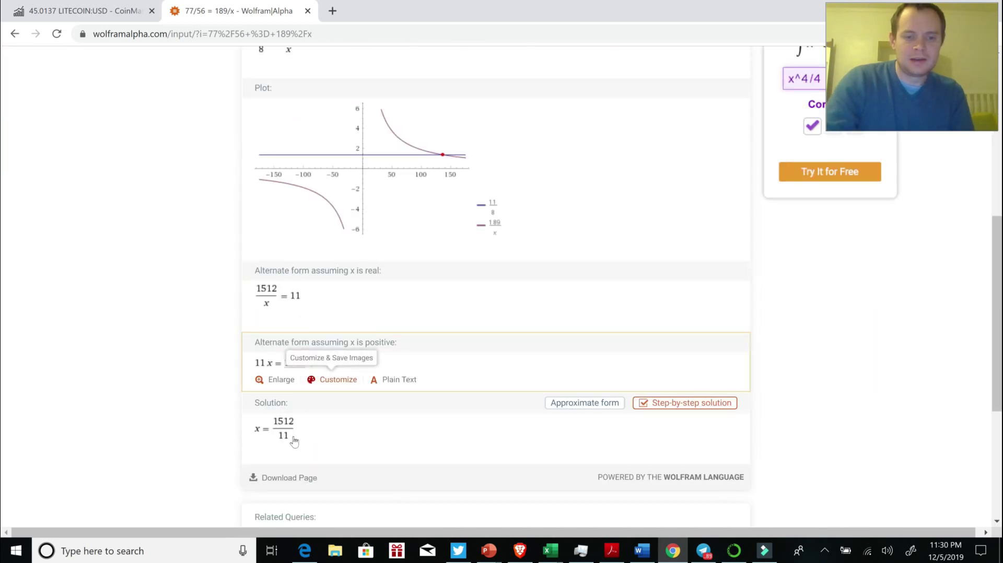
click(579, 406)
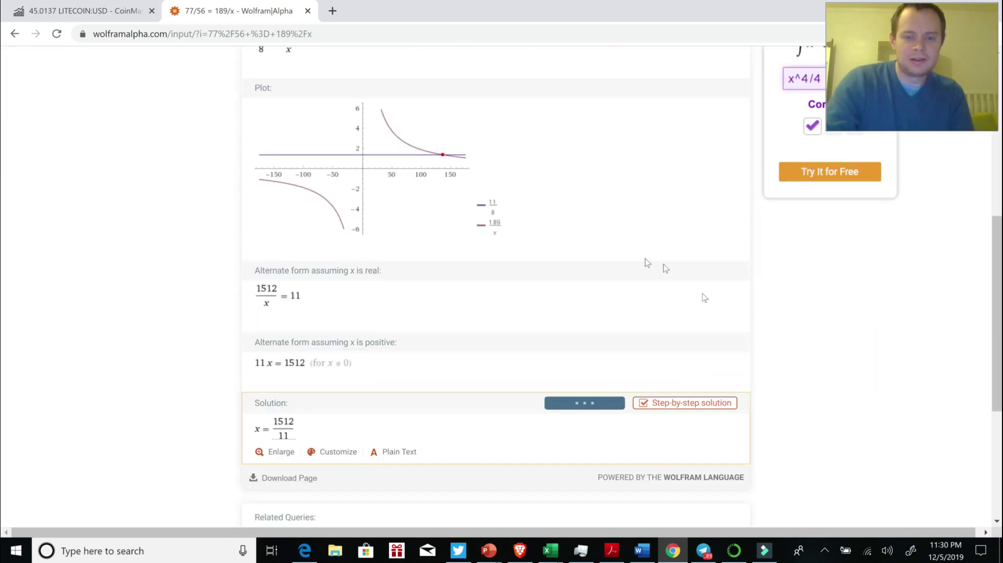
click(53, 8)
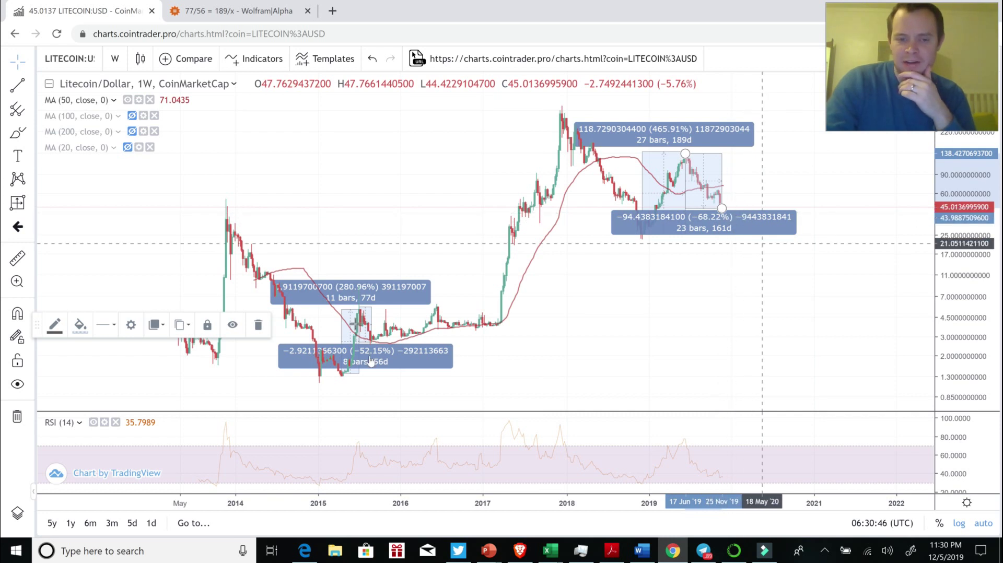
Move the end of the range marking the decline from the June 2019 peak to 18 November 2019
scroll(654, 360, up, 2)
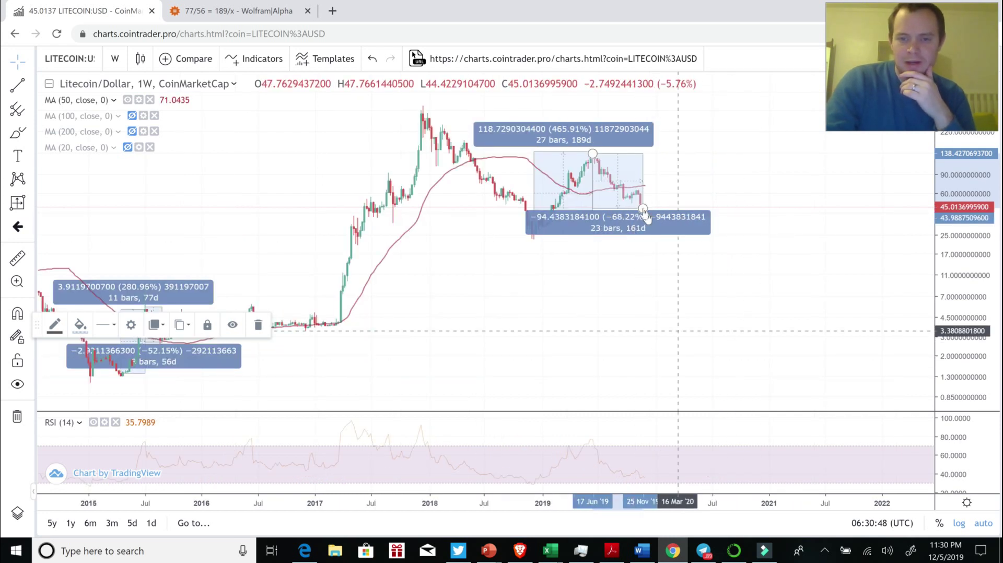
drag(643, 208, 641, 210)
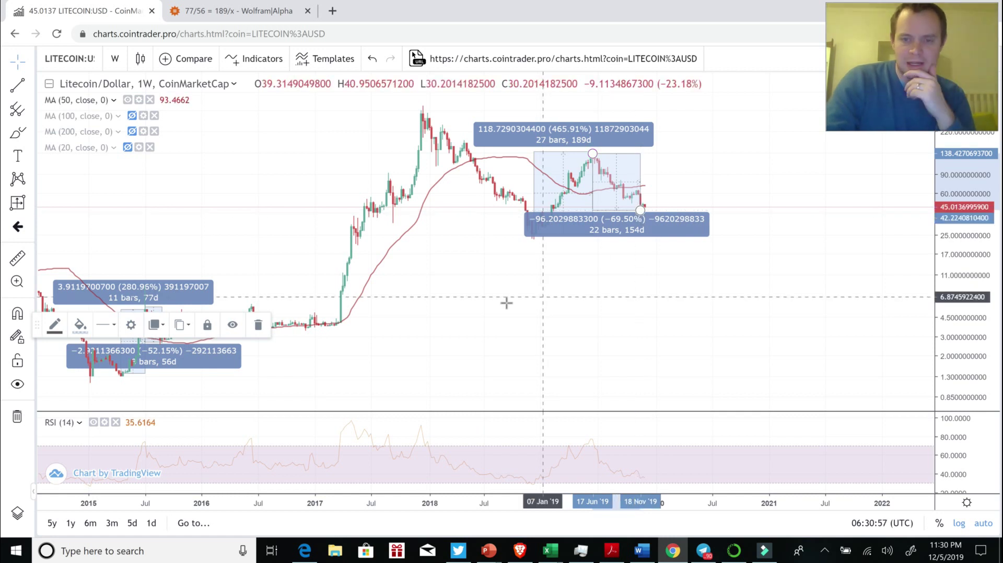
Brush a nearly flat freehand projection line from the latest December 2019 price to about early 2021
drag(356, 349, 571, 351)
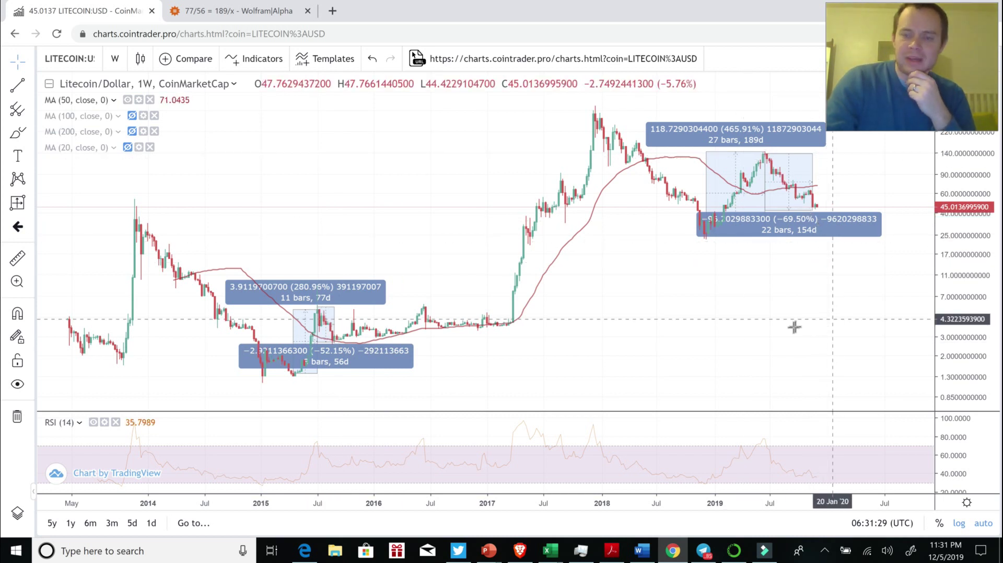
drag(767, 331, 635, 331)
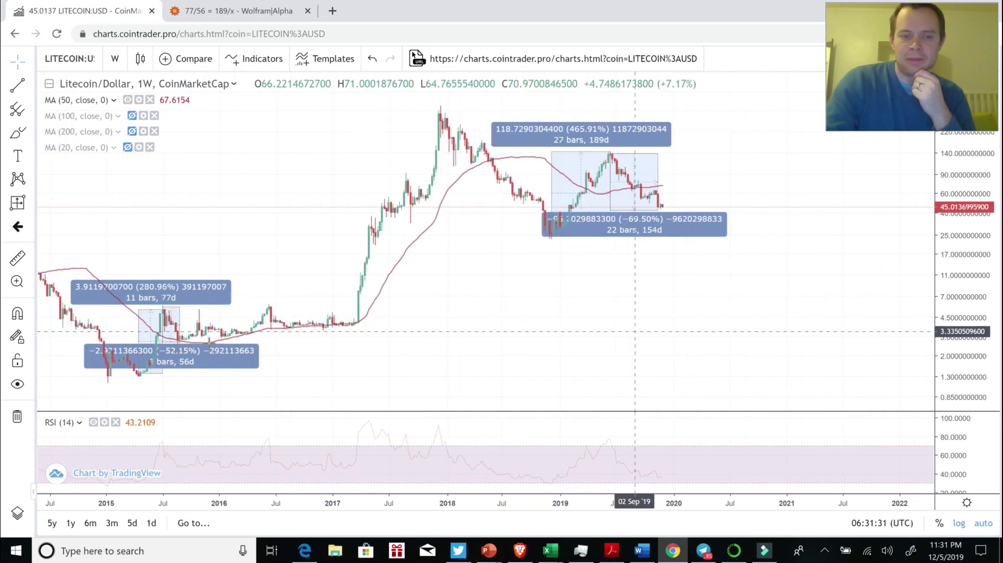
click(31, 132)
click(81, 138)
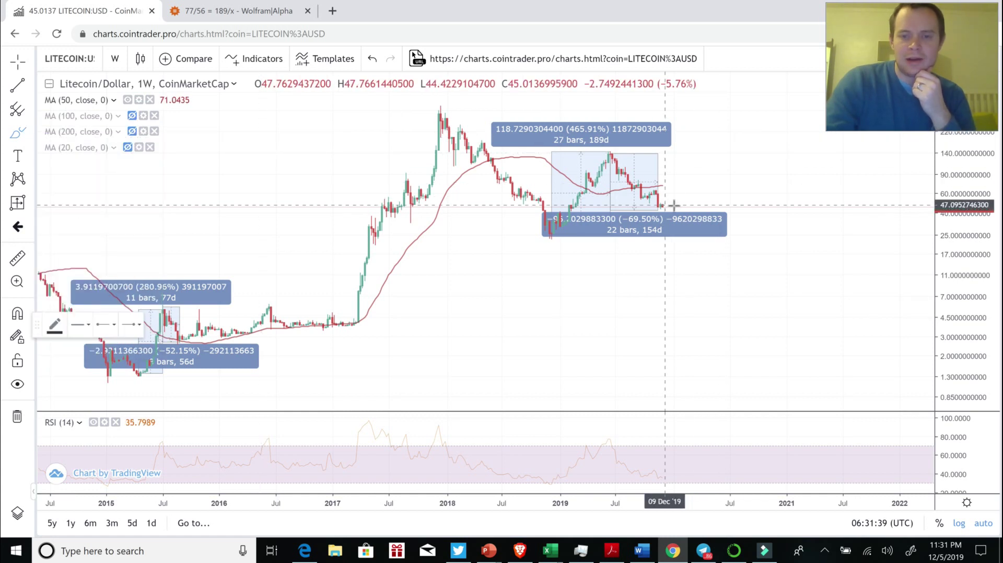
drag(683, 205, 753, 205)
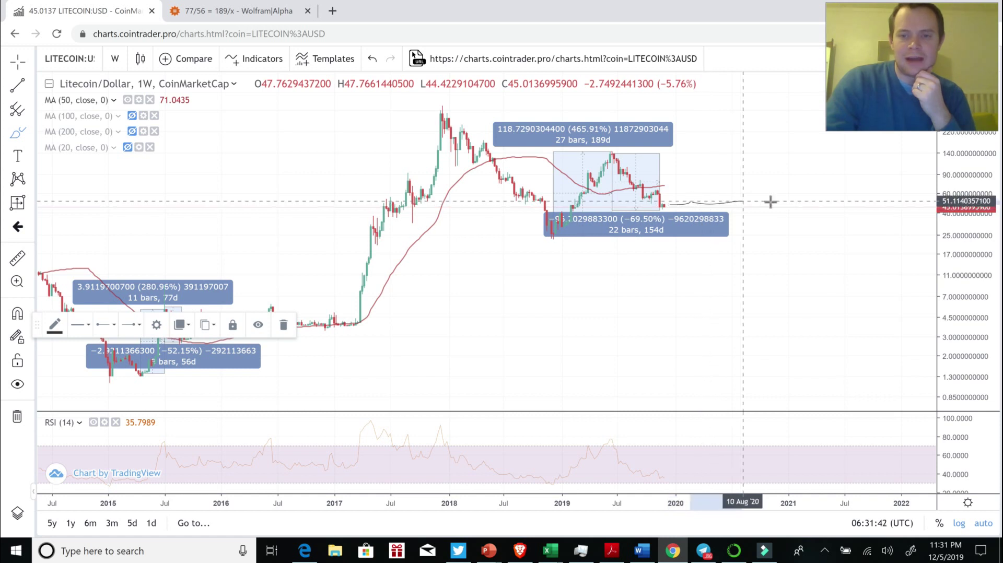
drag(810, 228, 809, 227)
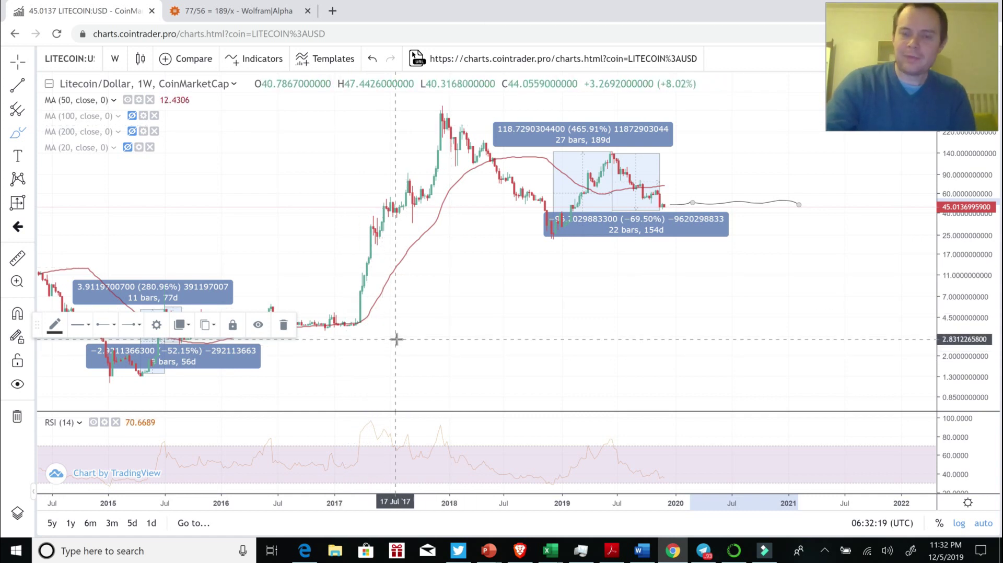
drag(396, 339, 512, 341)
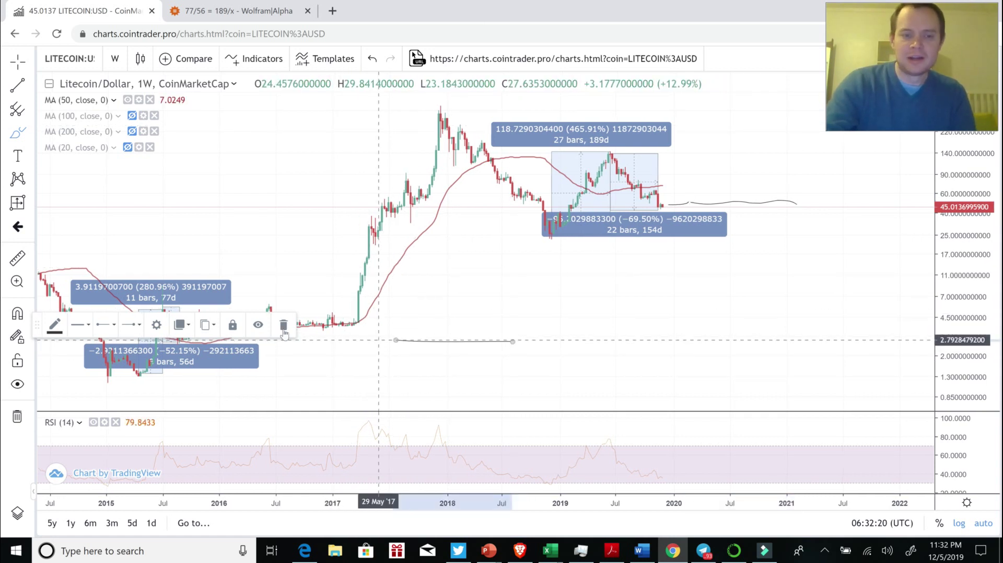
key(Delete)
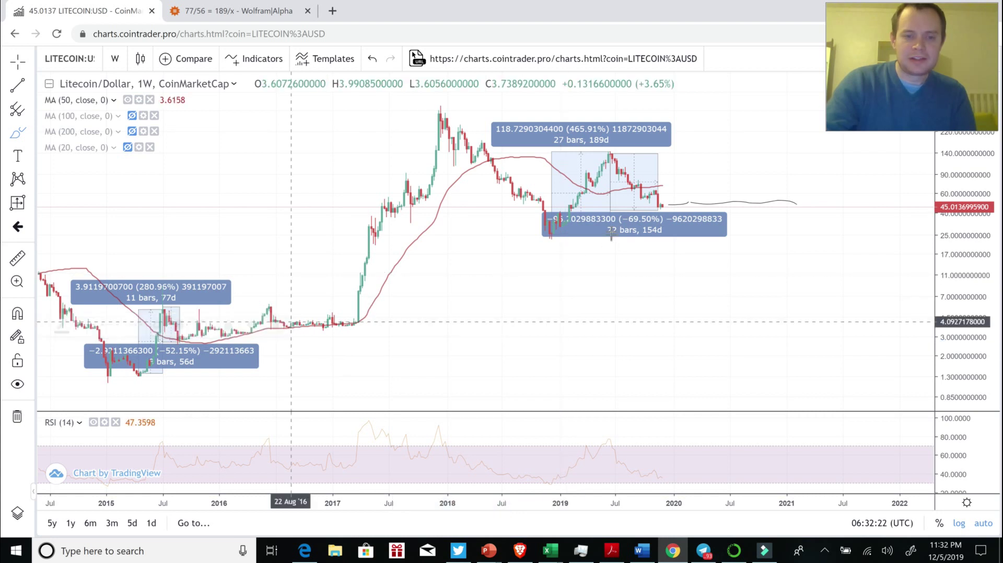
Remove all four date and price range measurements from the 2015 and 2019 rallies and declines
right_click(635, 215)
click(678, 372)
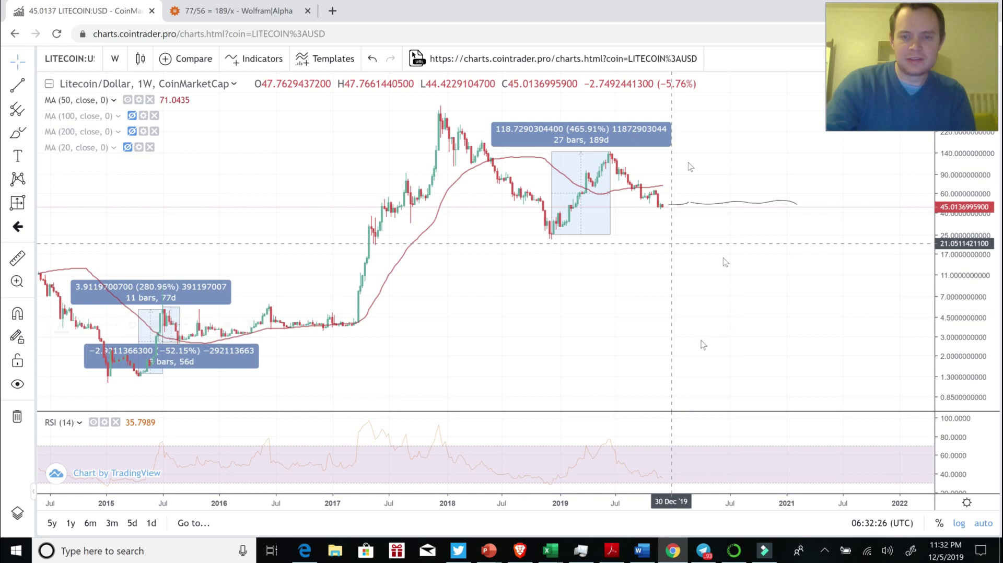
right_click(634, 141)
click(677, 295)
right_click(195, 286)
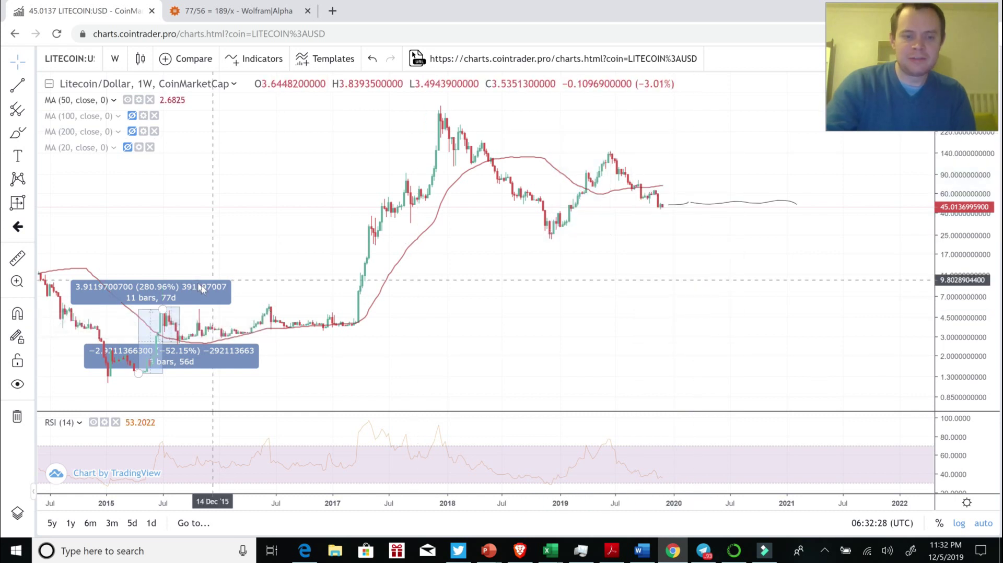
click(254, 439)
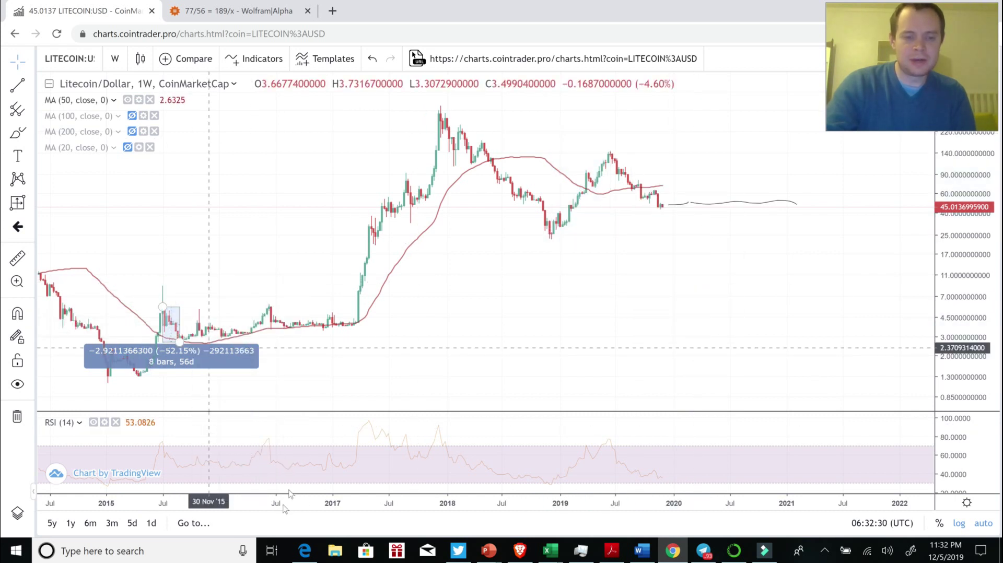
right_click(200, 339)
click(392, 392)
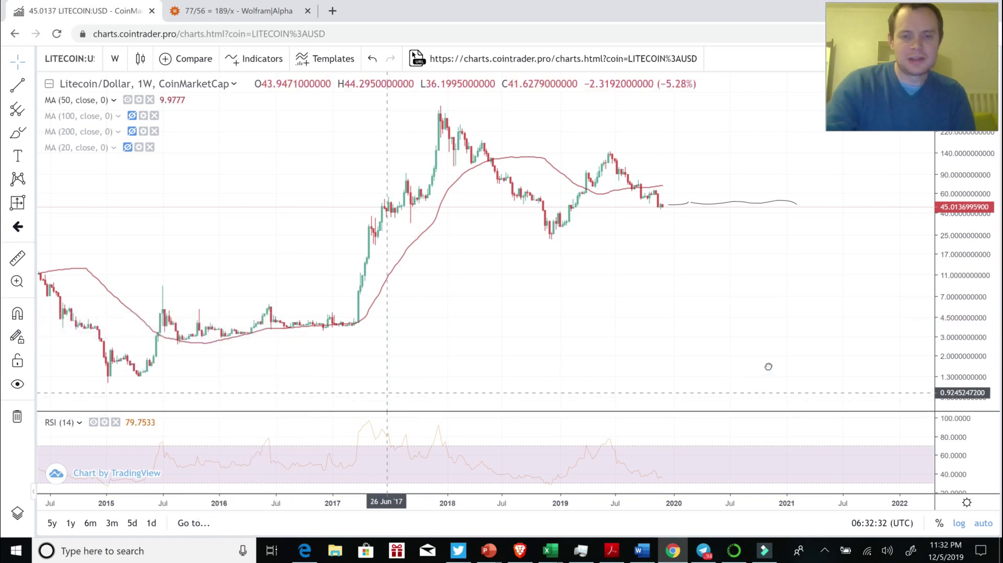
drag(587, 376, 680, 350)
scroll(647, 349, down, 3)
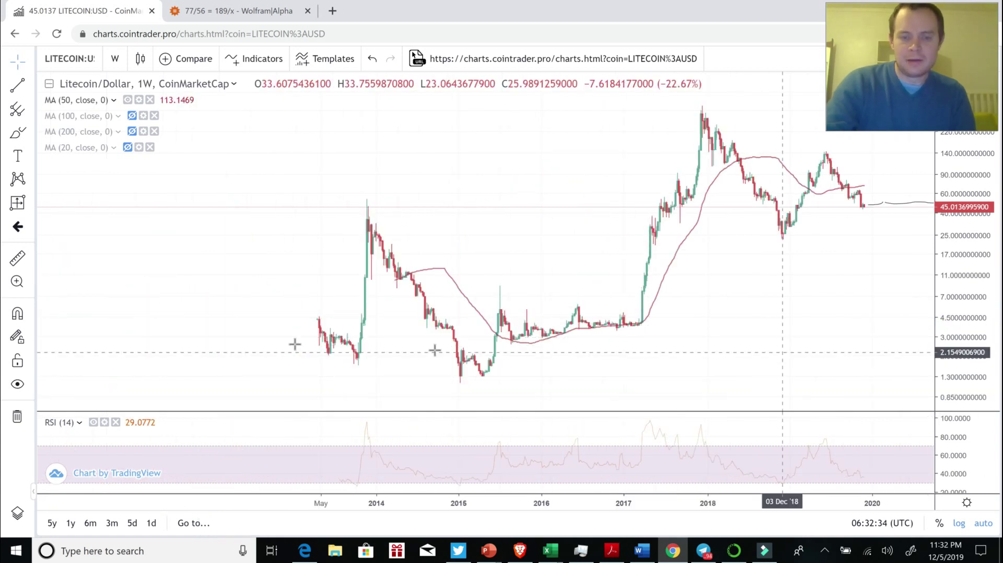
scroll(296, 353, down, 1)
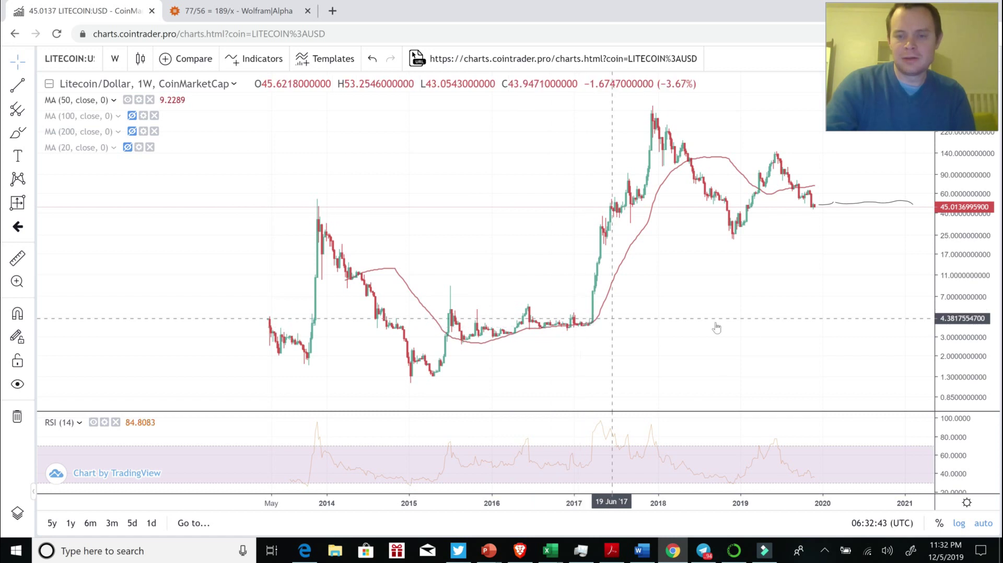
drag(583, 320, 522, 327)
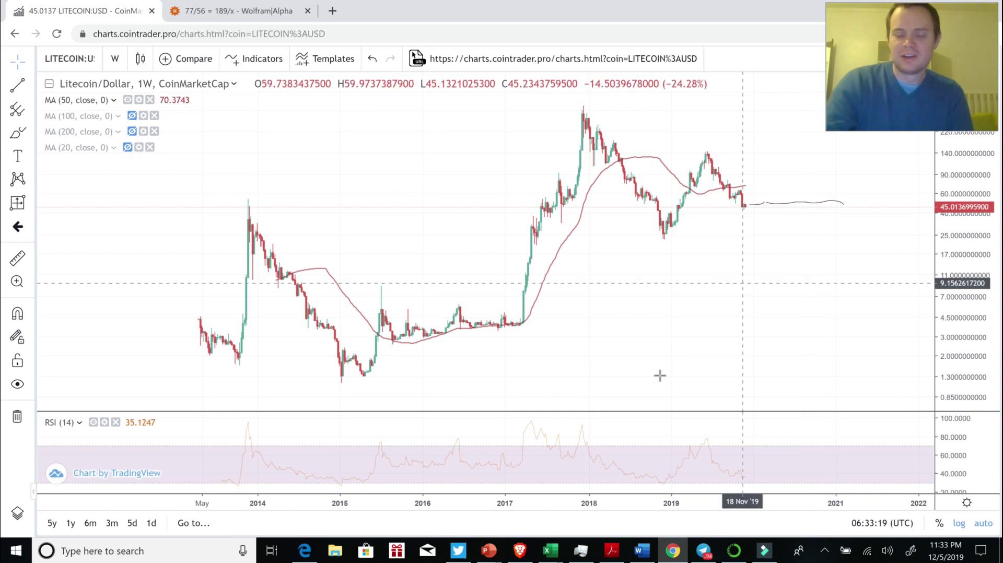
drag(720, 313, 662, 320)
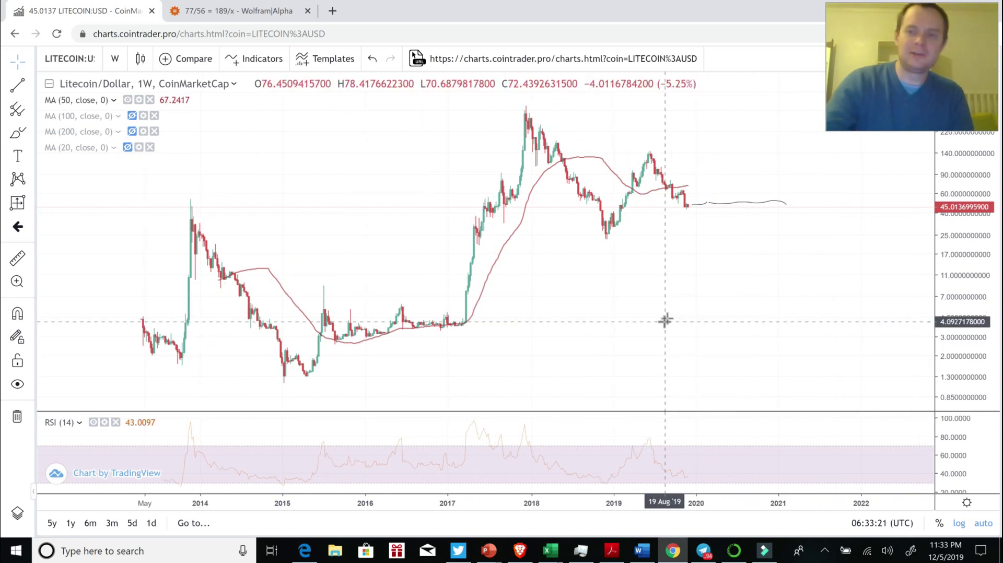